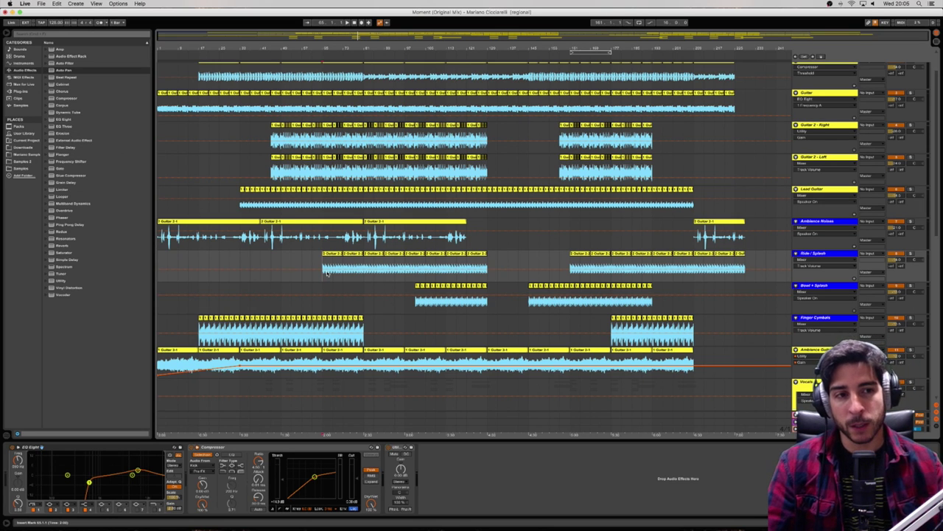
# Step: Mute the Ambience Noises, Ride / Splash, Bowl + Splash and Finger Cymbals tracks
pyautogui.scroll(2, 327, 272)
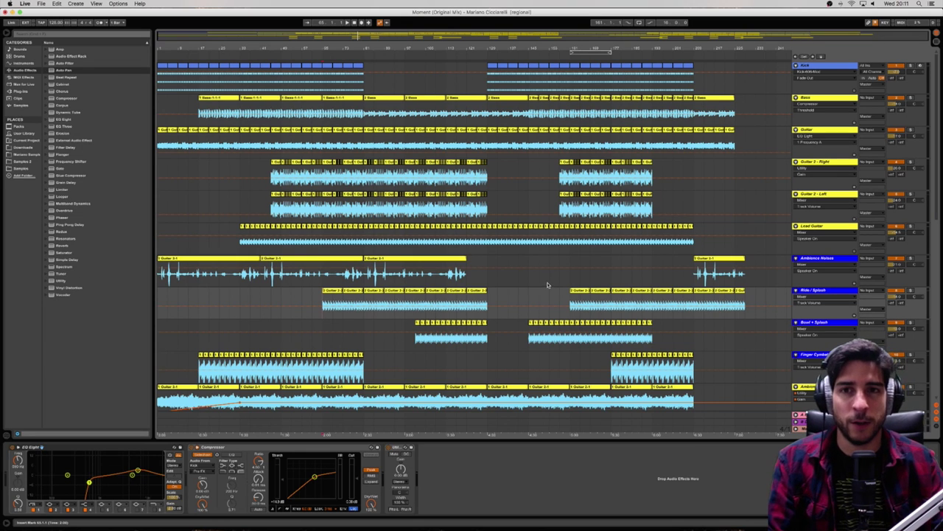
pyautogui.click(898, 259)
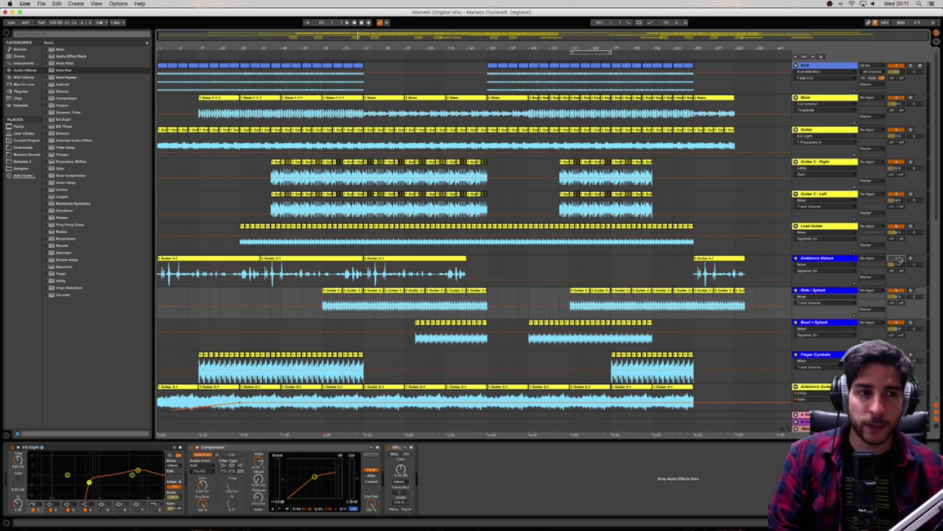
pyautogui.click(898, 291)
pyautogui.click(896, 324)
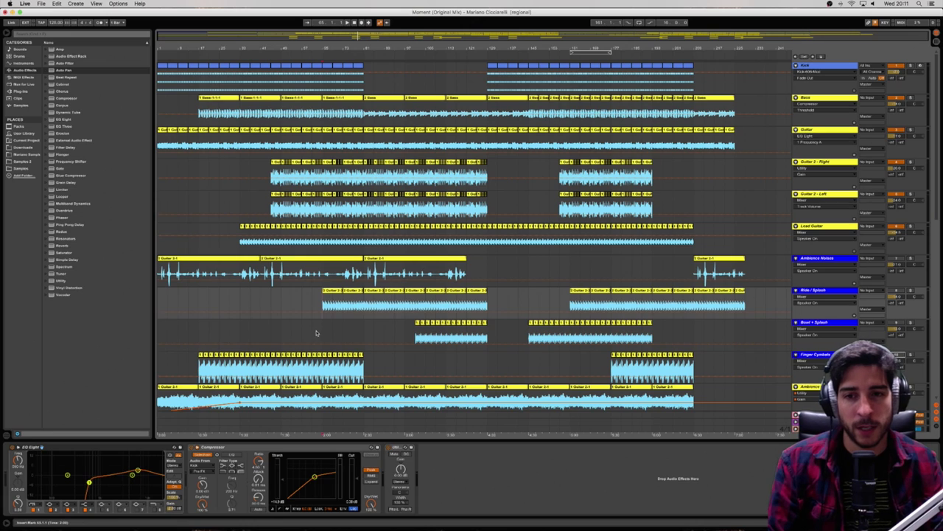
# Step: Play the arrangement from bar 65 with the percussion tracks muted, and stop playback after the passage
pyautogui.moveTo(321, 330); pyautogui.dragTo(365, 333)
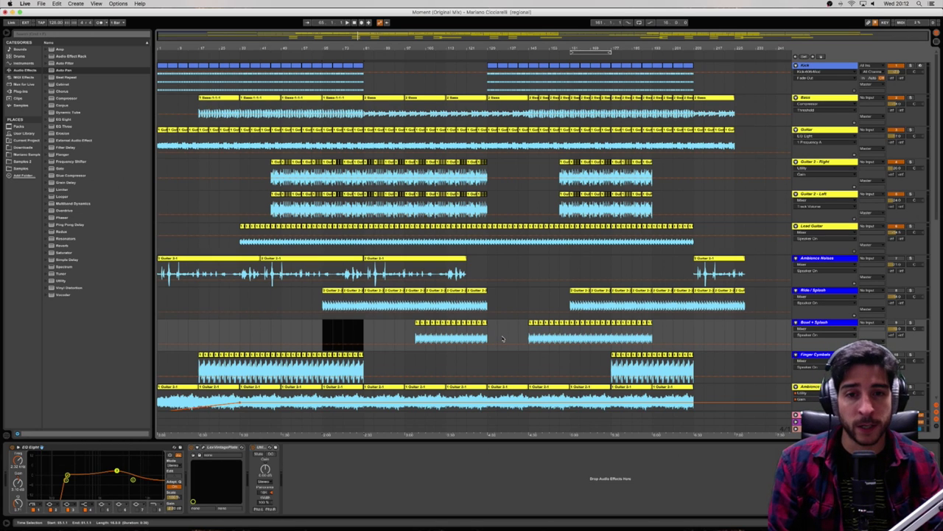
pyautogui.click(497, 337)
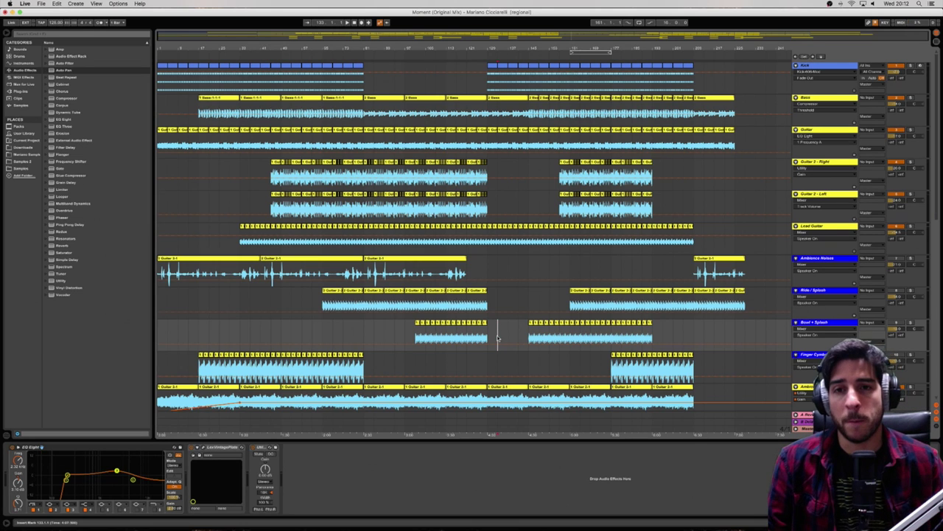
pyautogui.click(322, 330)
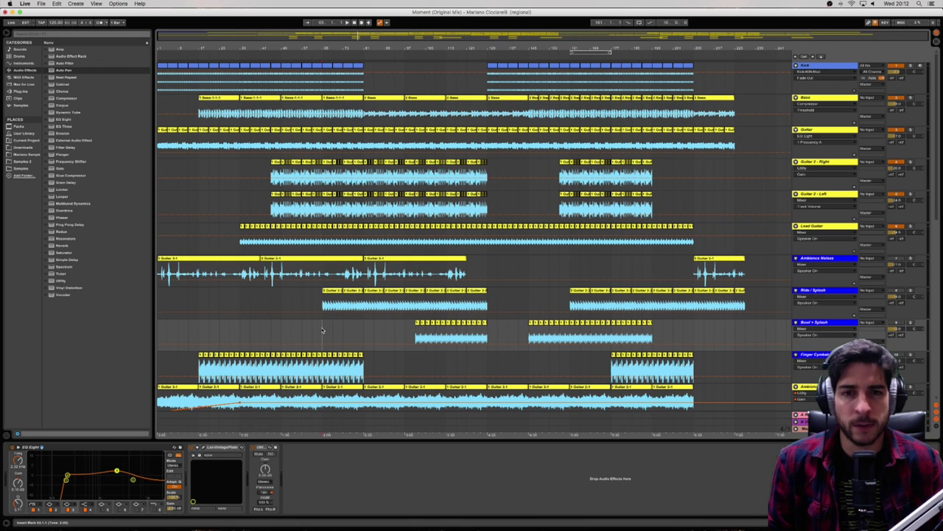
pyautogui.click(571, 271)
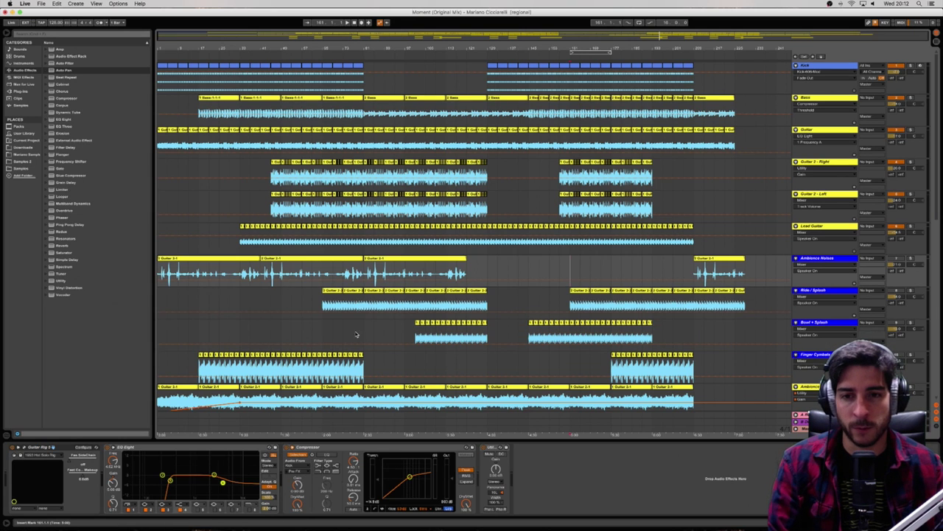
pyautogui.click(326, 326)
pyautogui.click(323, 328)
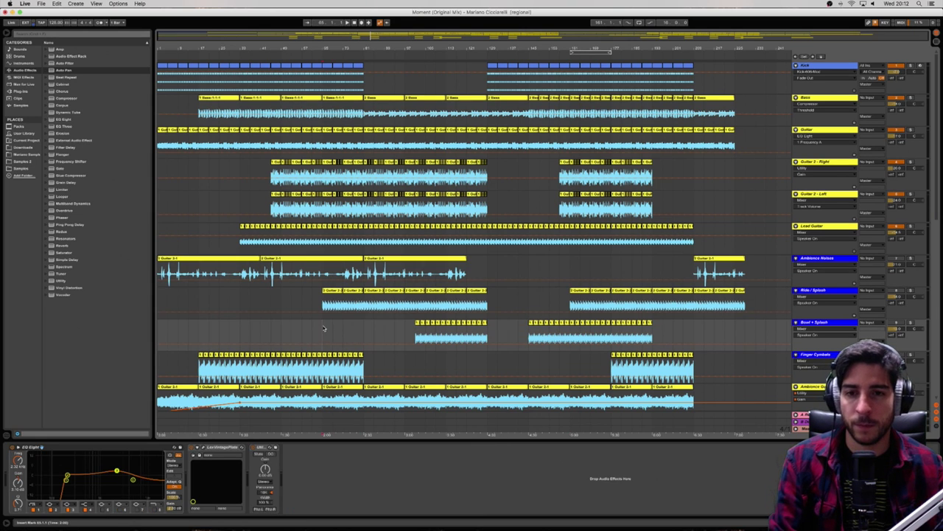
pyautogui.press('space')
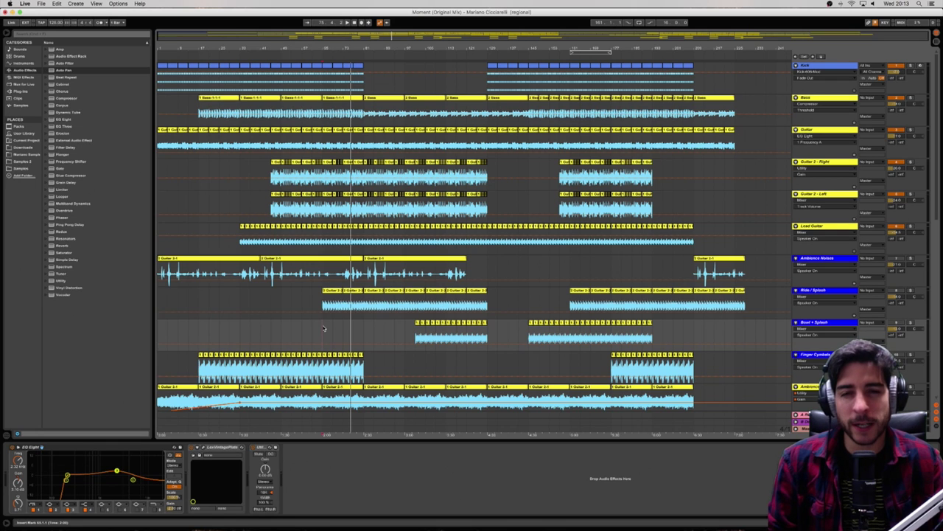
pyautogui.press('space')
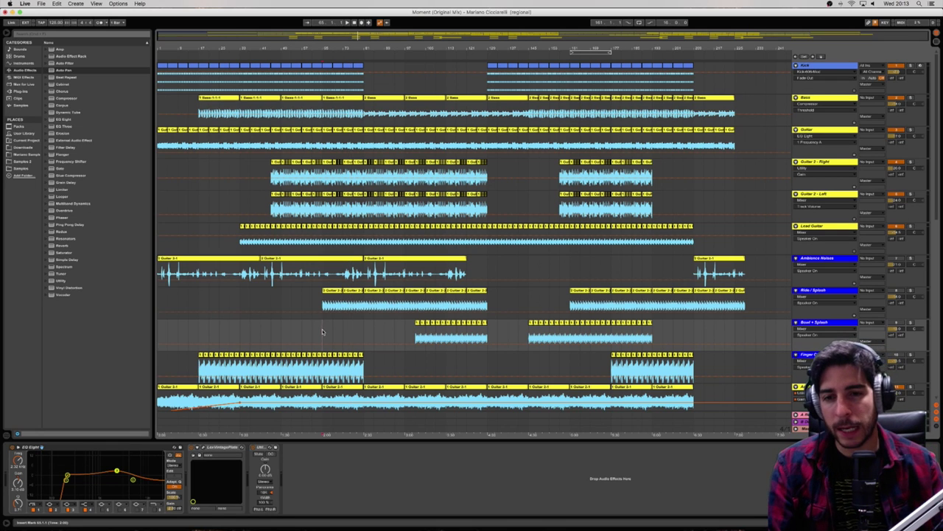
# Step: Reactivate the muted ambience and percussion tracks and play the arrangement from bar 65 for comparison
pyautogui.click(898, 259)
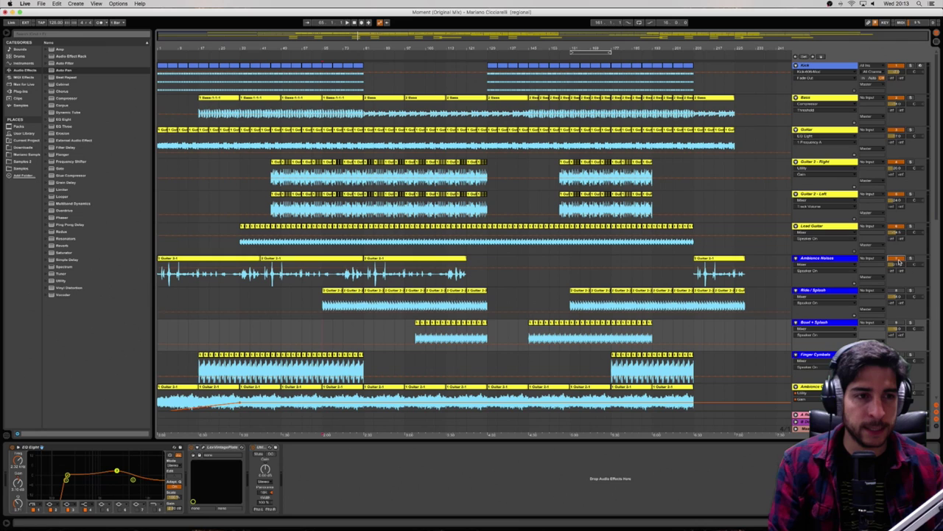
pyautogui.click(898, 290)
pyautogui.click(898, 322)
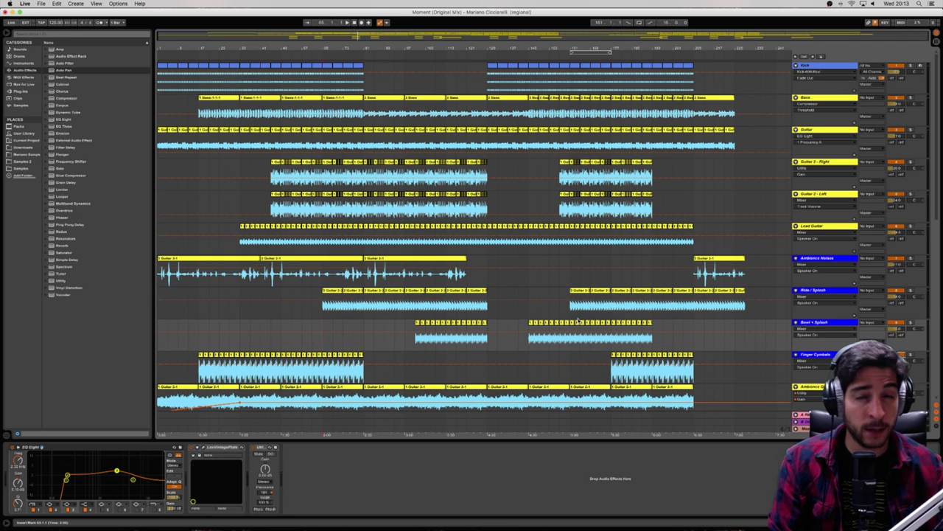
pyautogui.click(324, 327)
pyautogui.press('space')
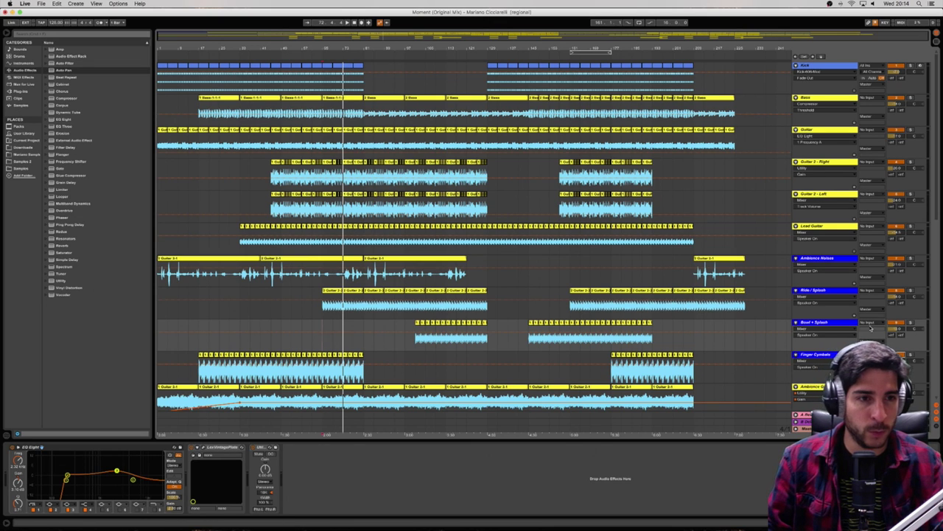
# Step: Solo Ride / Splash during playback from bar 65, bring in Finger Cymbals as a second solo, and clear the solos
pyautogui.click(911, 292)
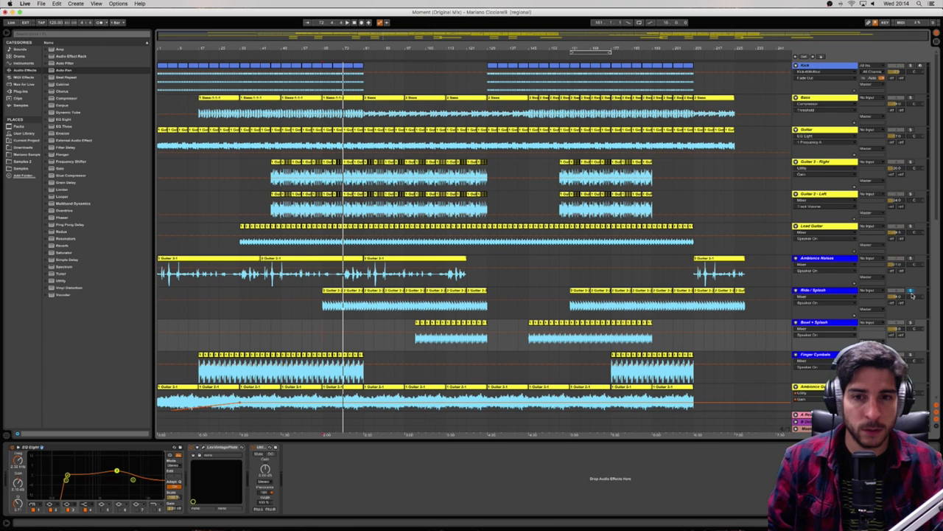
pyautogui.press('space')
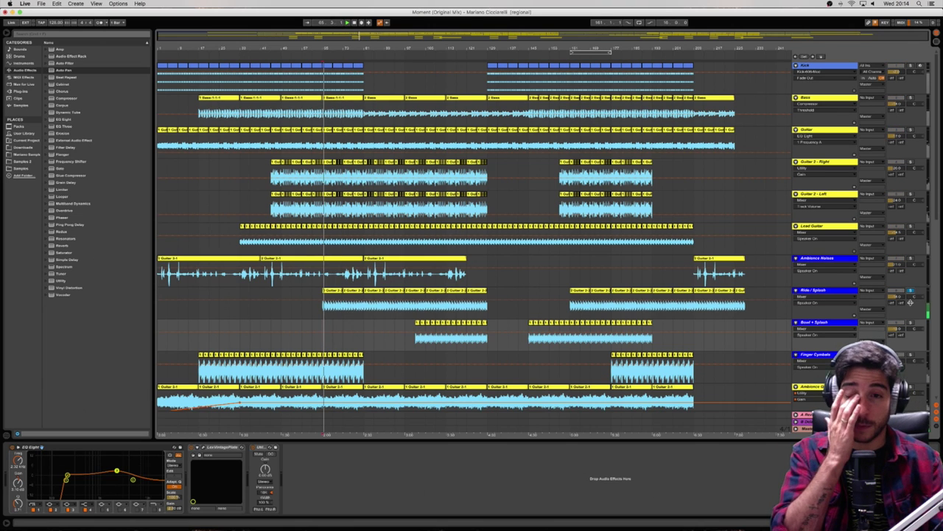
pyautogui.click(910, 356)
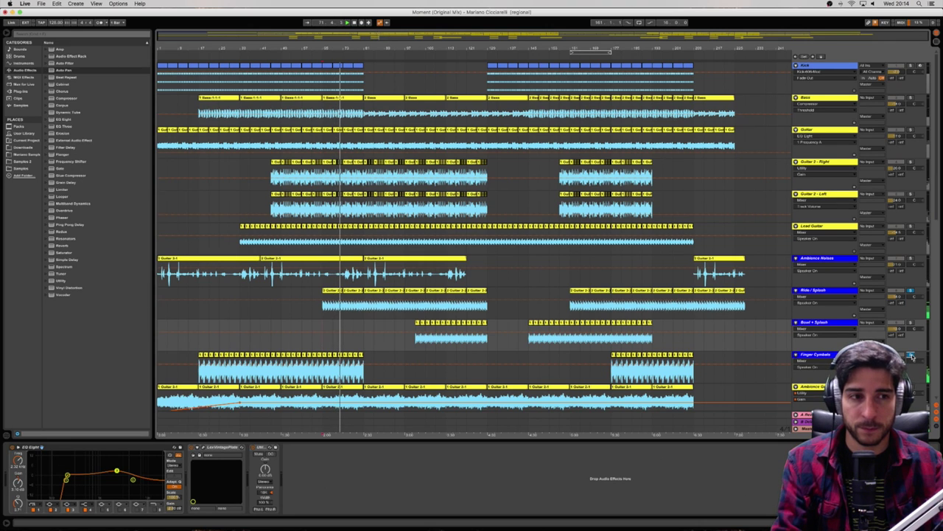
pyautogui.click(911, 291)
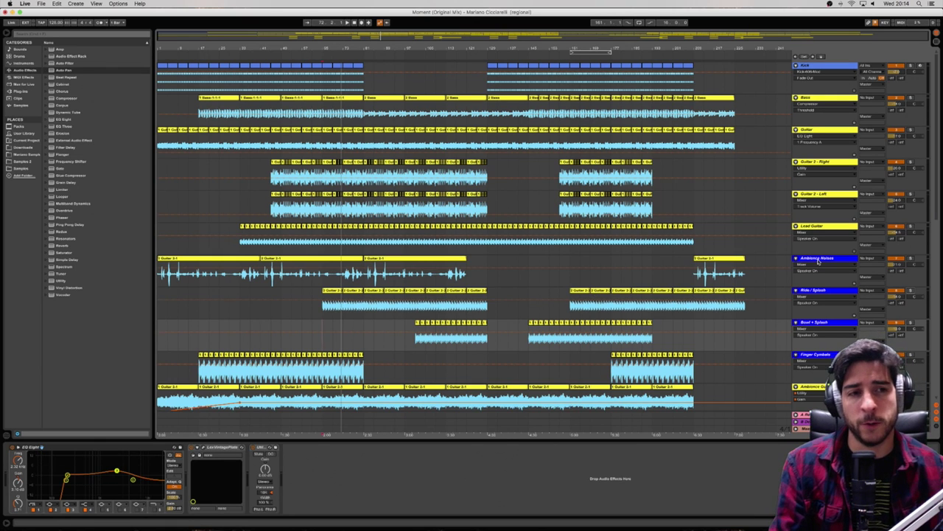
# Step: Examine the device chains of Ride / Splash and Ambience Noises, including the Guitar Rig effects on Ambience Noises
pyautogui.click(777, 328)
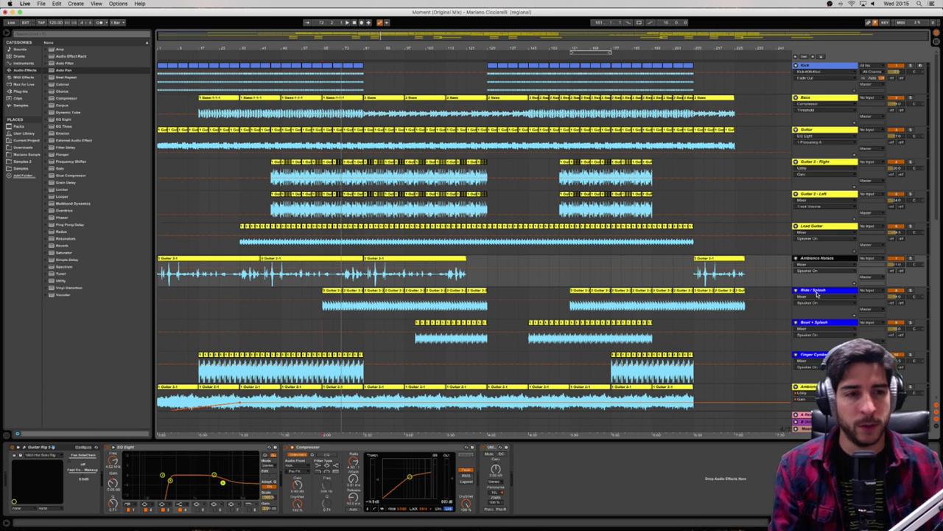
pyautogui.press('Up')
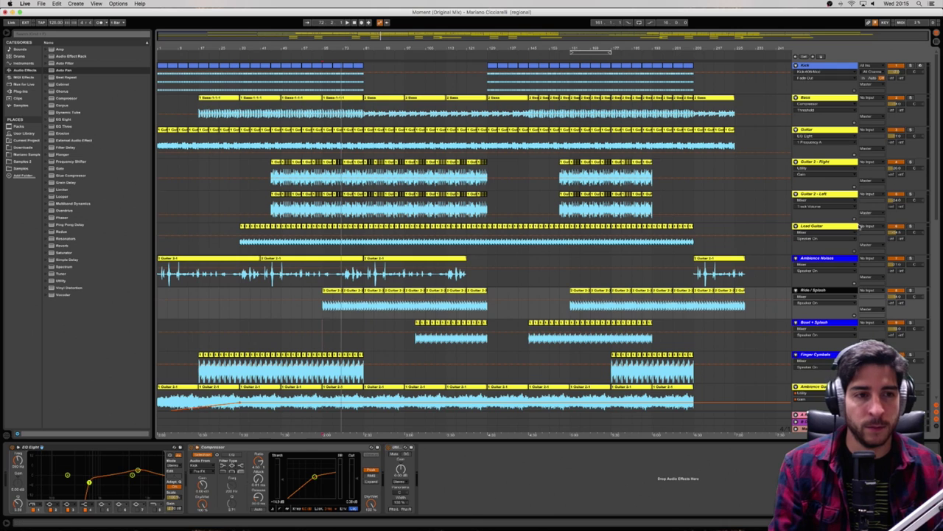
pyautogui.click(827, 264)
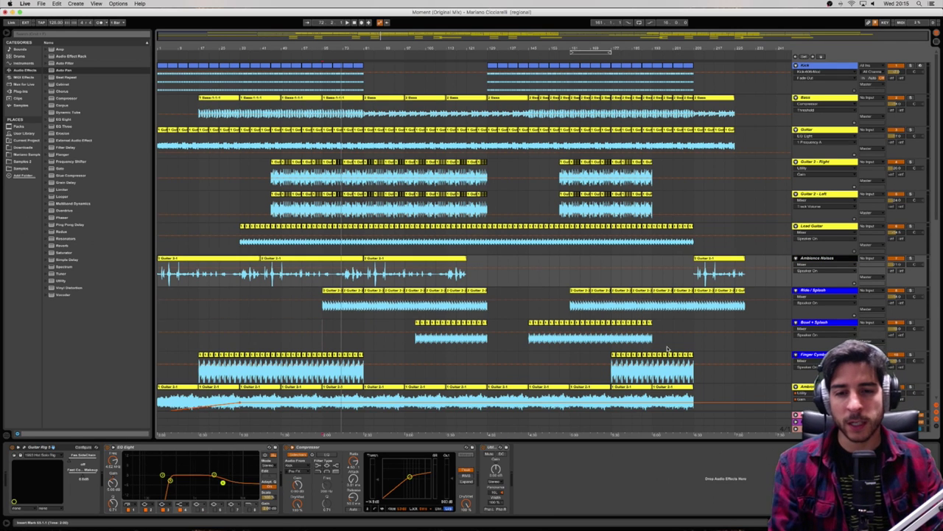
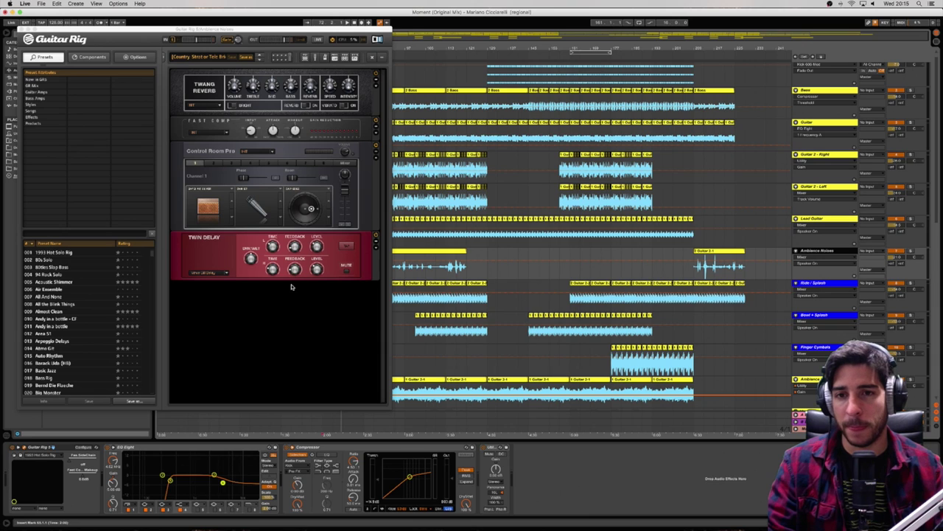
pyautogui.click(20, 30)
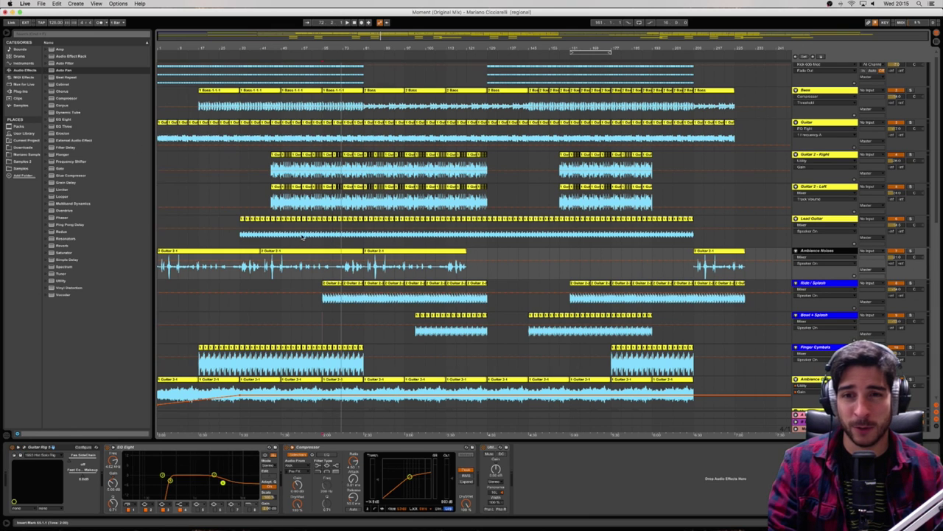
# Step: Listen to the Ambience Noises track in solo, and turn its solo off again
pyautogui.click(910, 253)
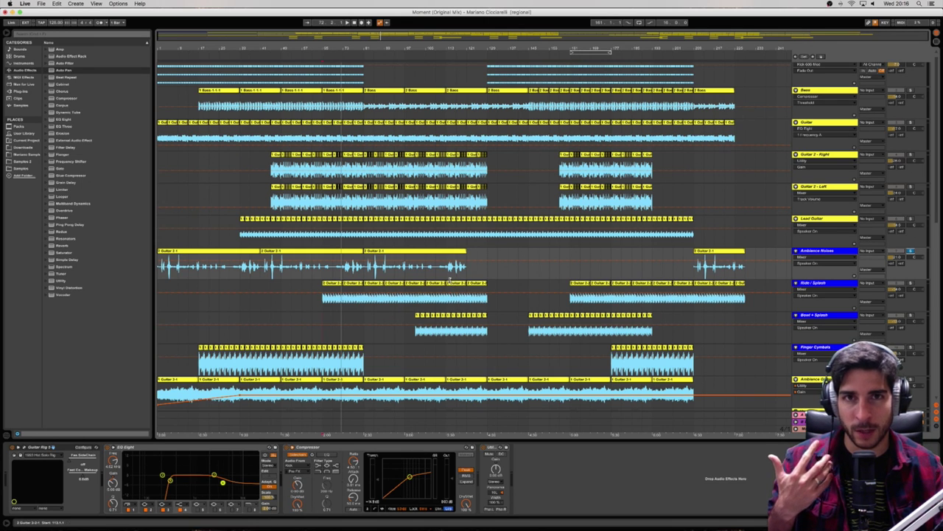
pyautogui.press('space')
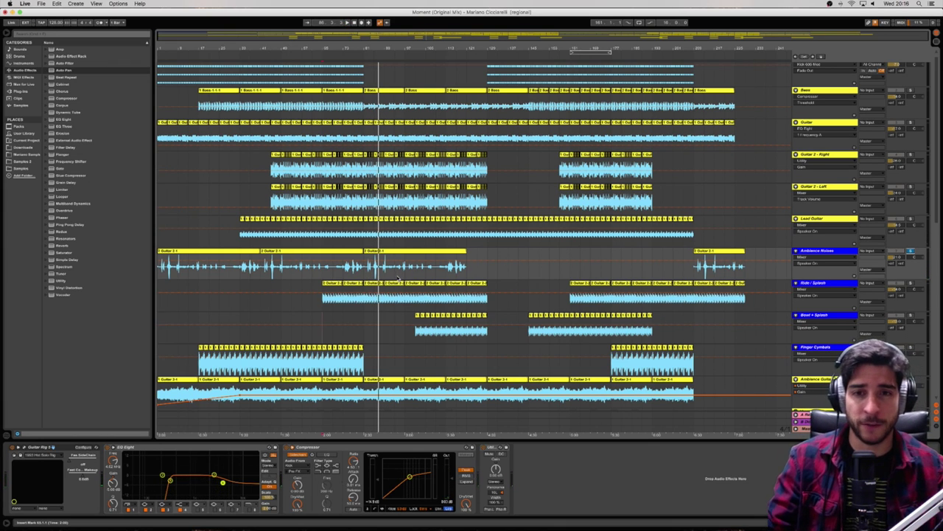
pyautogui.click(658, 260)
pyautogui.click(910, 251)
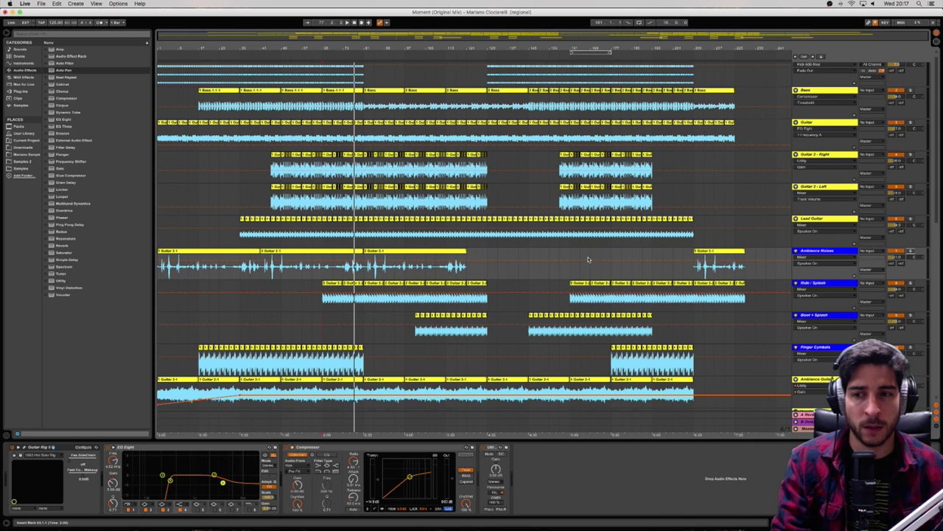
# Step: Show the Ride / Splash device chain, solo the track and play it from bar 65
pyautogui.click(820, 286)
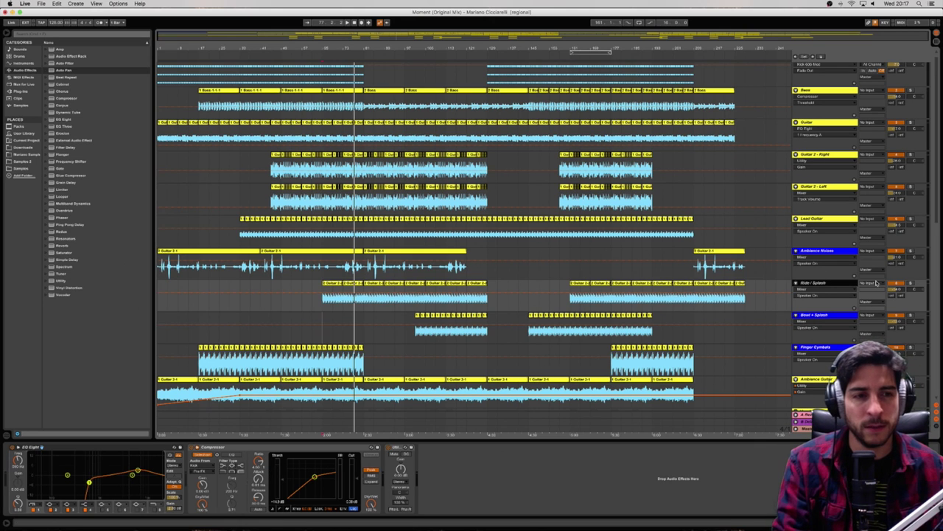
pyautogui.click(913, 283)
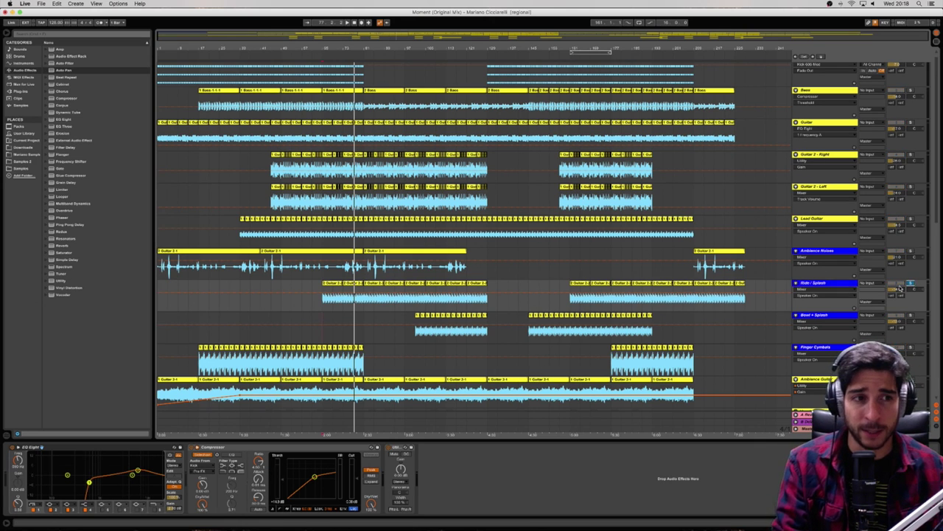
pyautogui.click(325, 304)
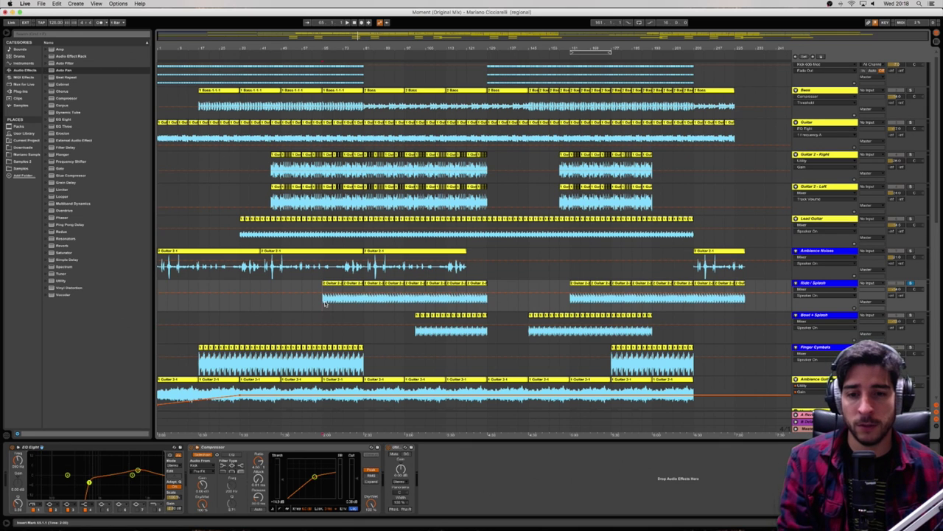
pyautogui.press('space')
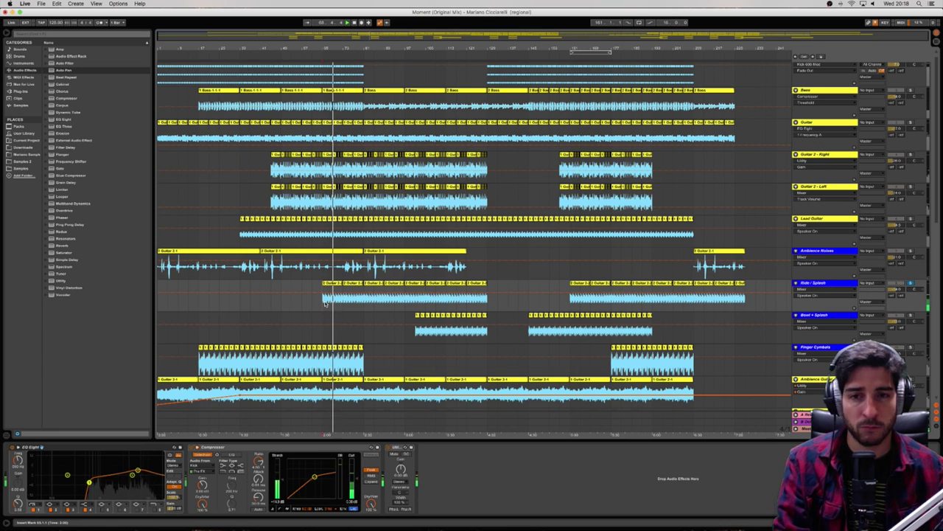
# Step: Take Ride / Splash out of solo and play the full arrangement from bar 65
pyautogui.scroll(-1, 911, 278)
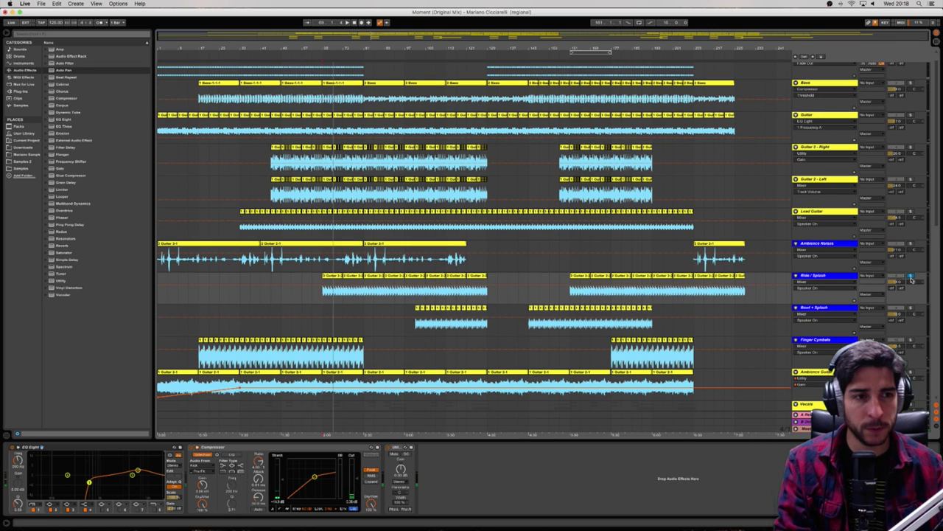
pyautogui.click(322, 324)
pyautogui.press('space')
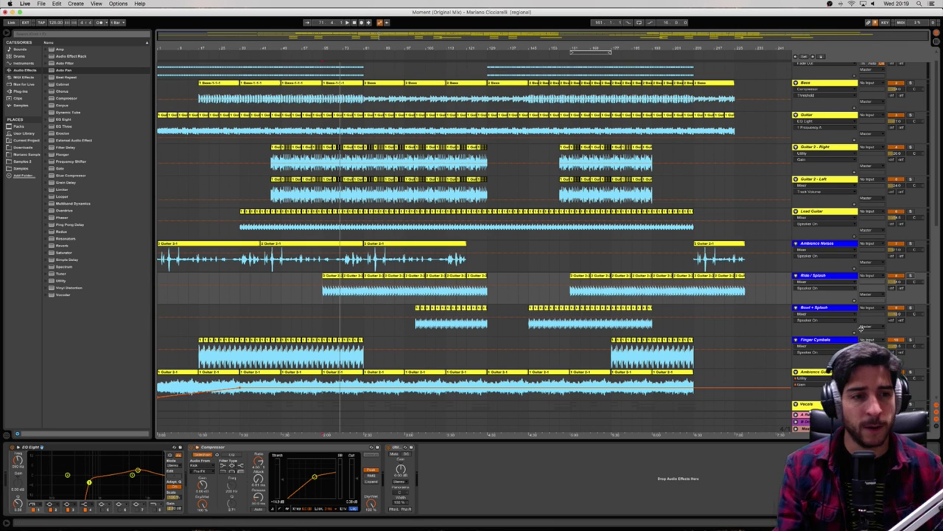
# Step: Inspect the Finger Cymbals device chain, switching Guitar Rig 5 off and on and opening the Lexicon Vintage Plate reverb
pyautogui.click(827, 340)
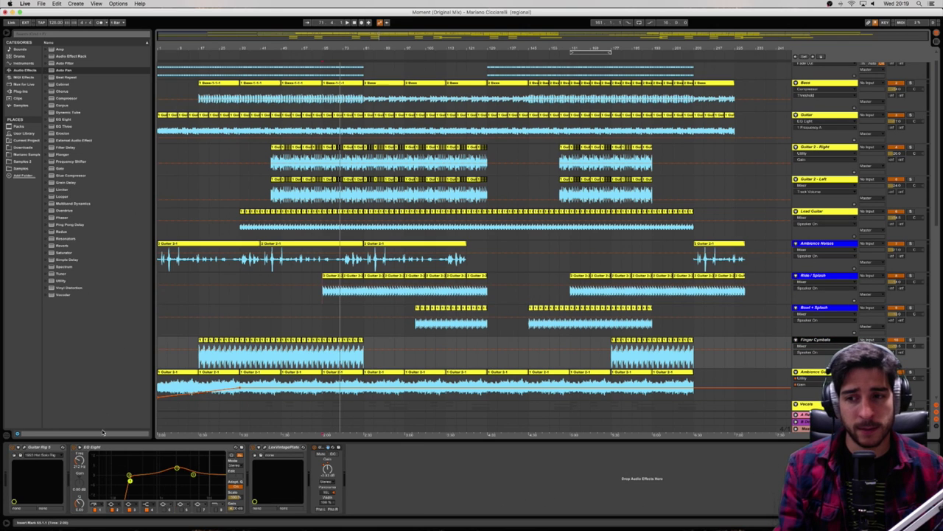
pyautogui.click(14, 449)
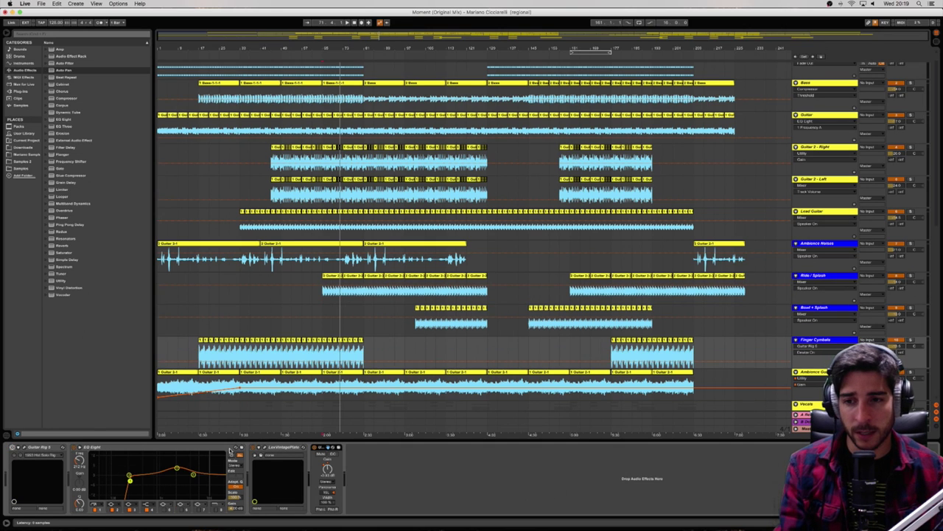
pyautogui.click(38, 449)
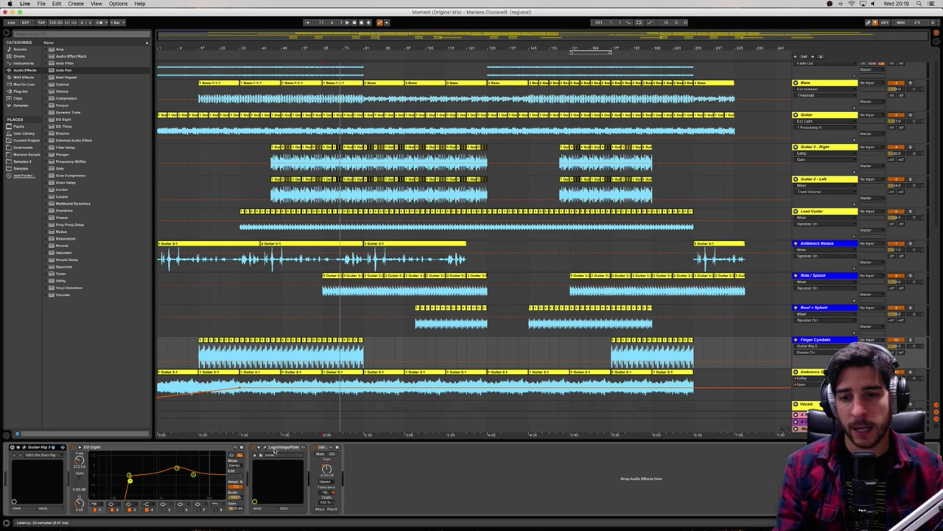
pyautogui.click(263, 448)
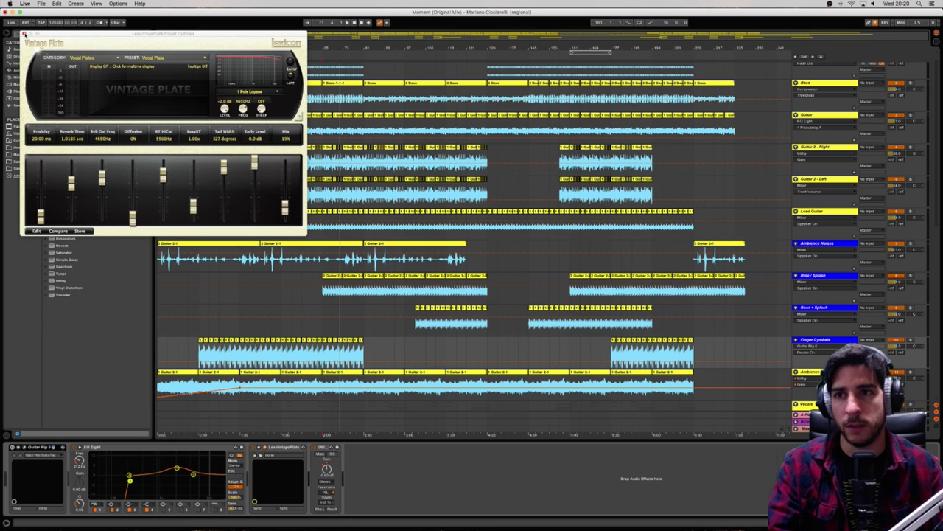
# Step: Close the Vintage Plate window, toggle the reverb on the Finger Cymbals track and play the track in solo from bar 59
pyautogui.click(25, 35)
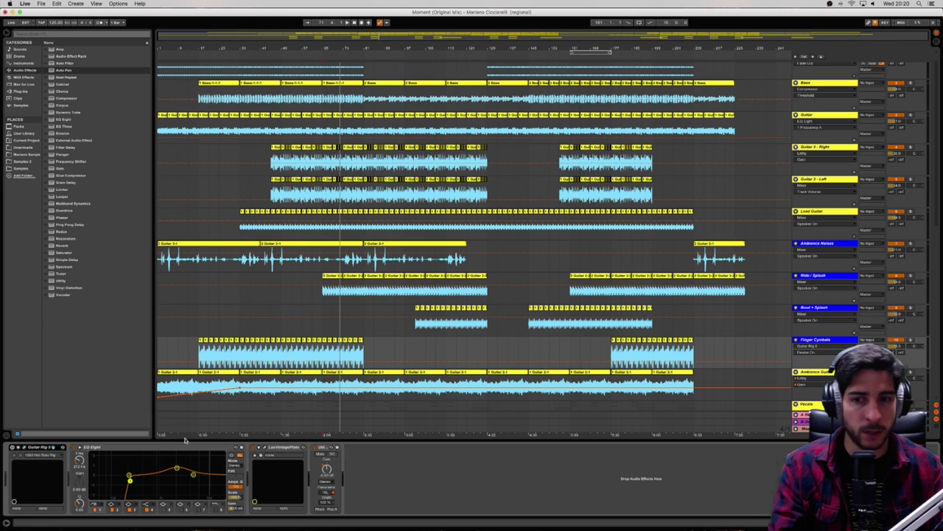
pyautogui.click(257, 448)
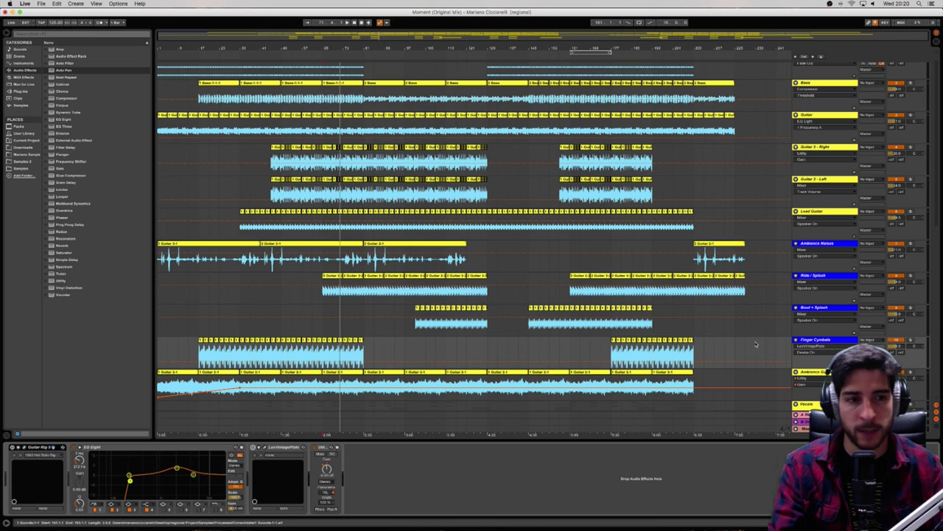
pyautogui.click(308, 359)
pyautogui.press('space')
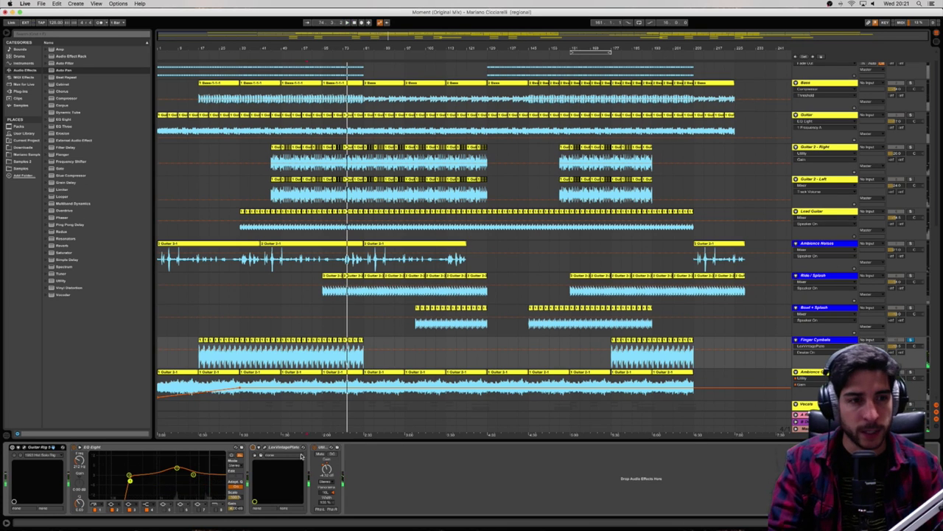
# Step: Compare the Ride / Splash and Finger Cymbals device chains, and play Finger Cymbals from bar 59 before taking it out of solo
pyautogui.click(834, 277)
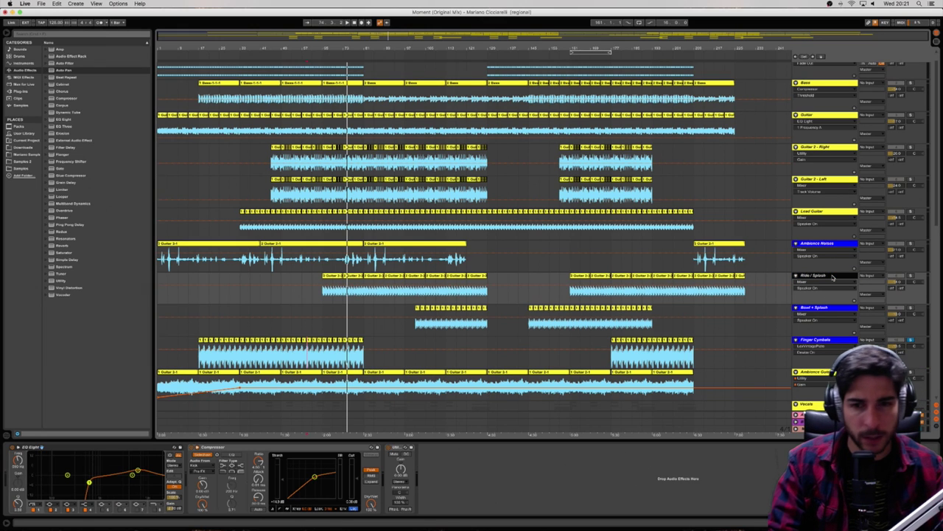
pyautogui.click(831, 341)
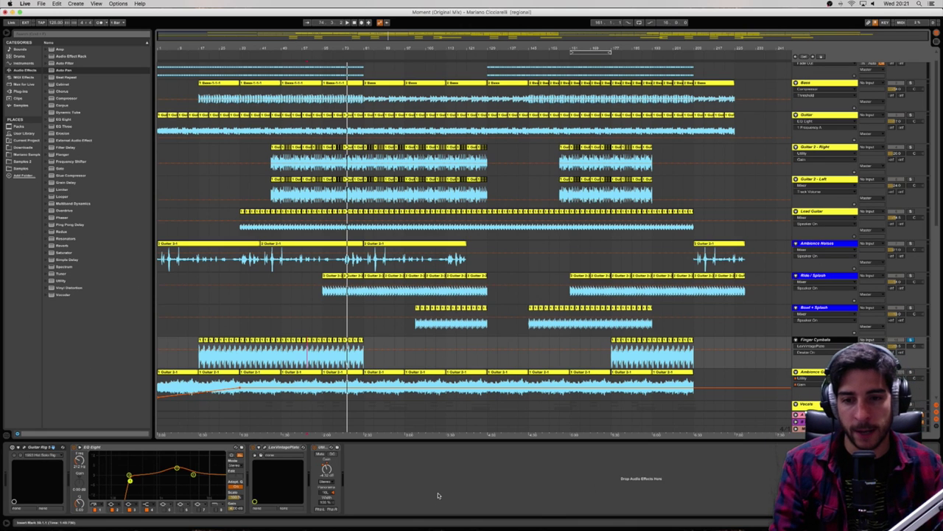
pyautogui.click(308, 353)
pyautogui.press('space')
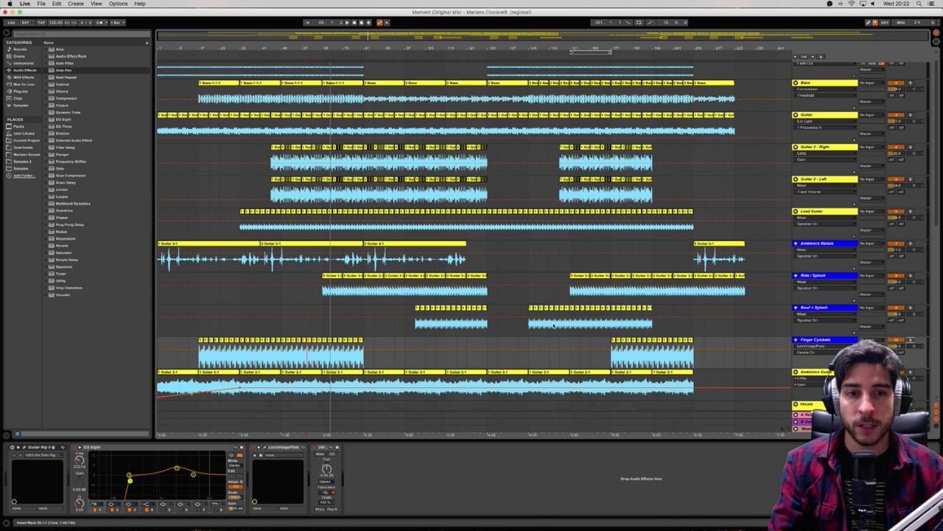
# Step: Show the Bowl + Splash device chain and highlight bars 145 to 205 on the Ride / Splash track
pyautogui.click(848, 310)
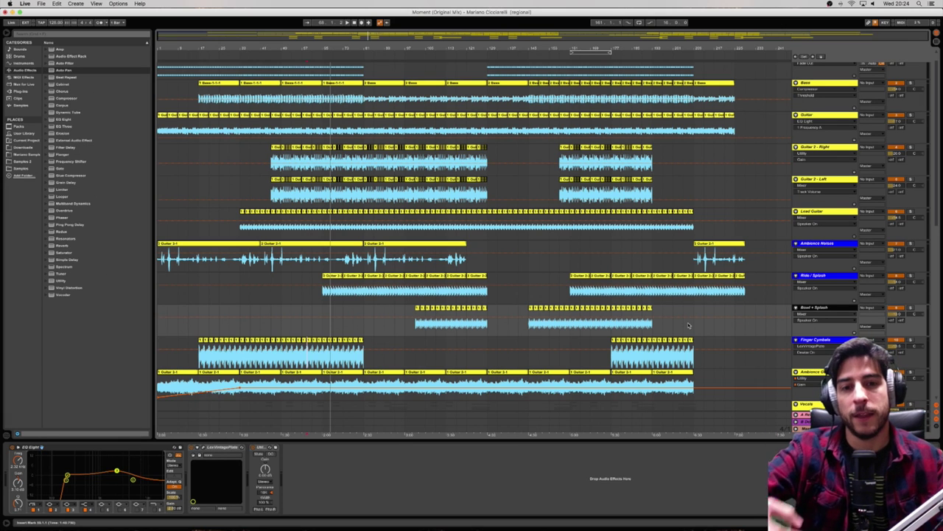
pyautogui.click(529, 298)
pyautogui.moveTo(529, 298)
pyautogui.mouseDown()
pyautogui.moveTo(683, 304)
pyautogui.moveTo(677, 310)
pyautogui.mouseUp()
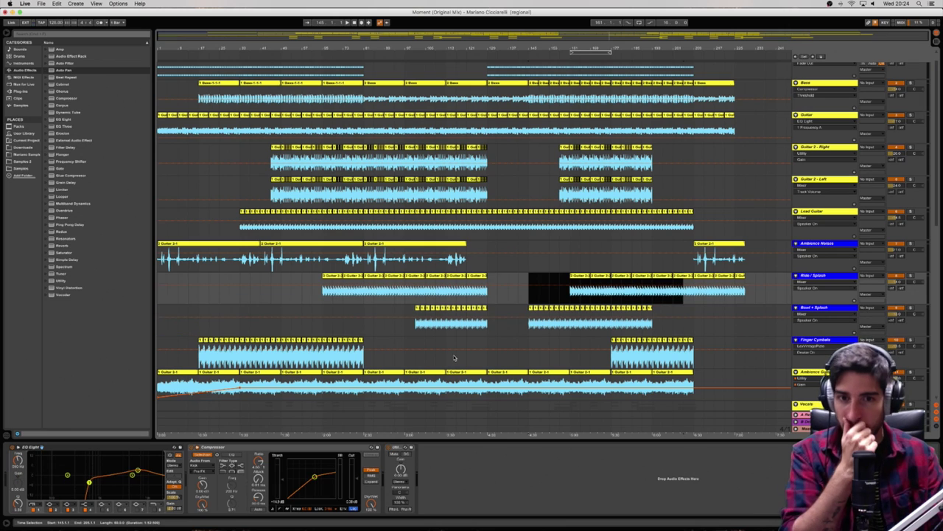
# Step: Inspect the Bowl + Splash device chain, opening its Lexicon Vintage Plate reverb and closing it again
pyautogui.click(414, 327)
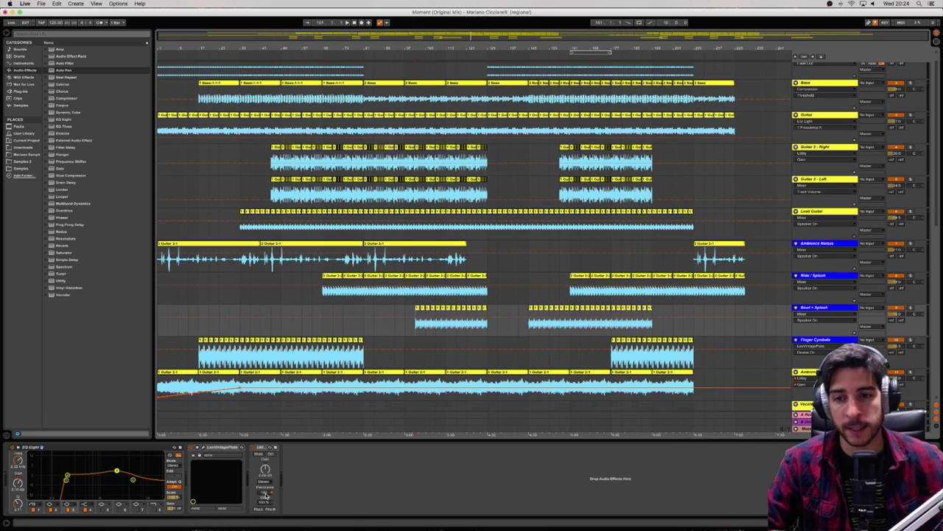
pyautogui.click(203, 448)
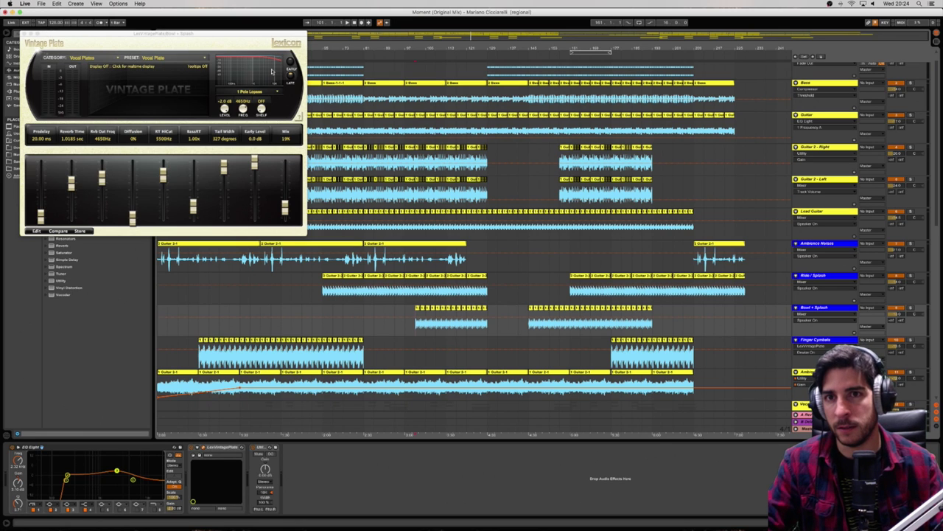
pyautogui.click(24, 34)
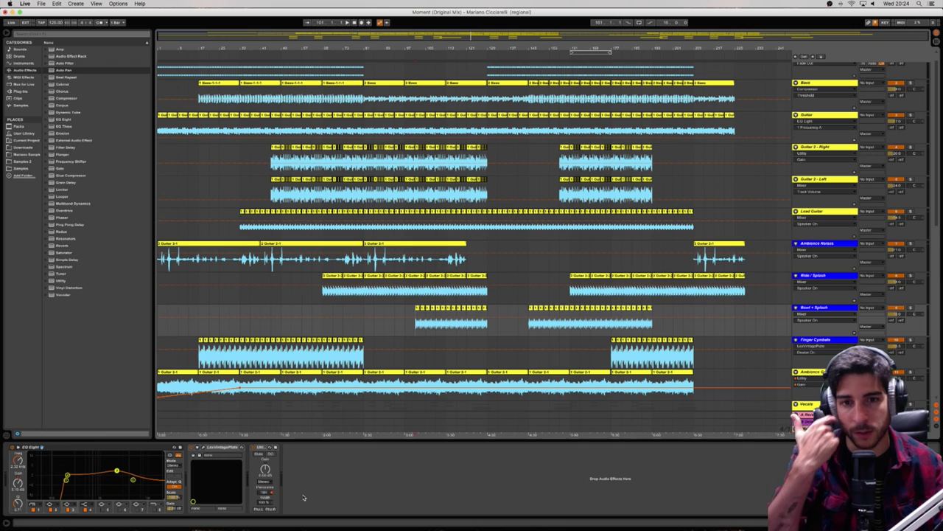
pyautogui.click(824, 308)
pyautogui.click(493, 326)
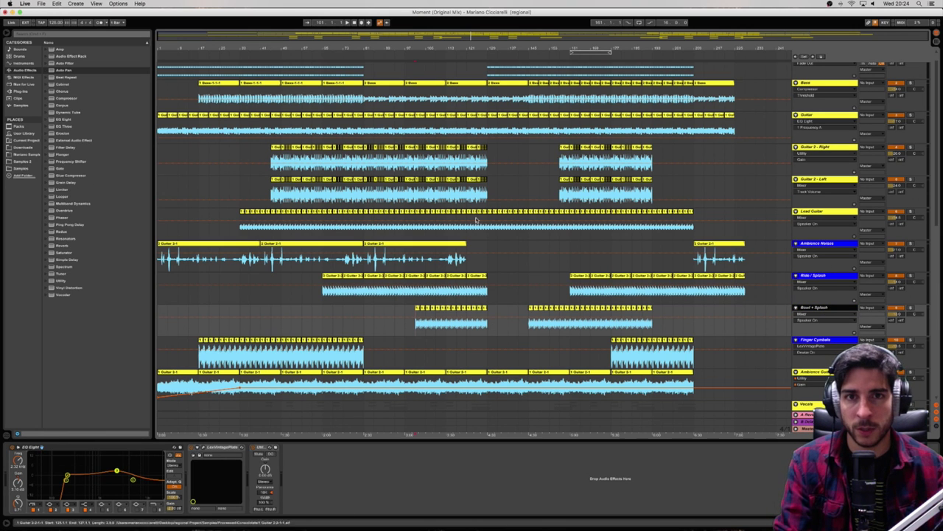
# Step: Listen to the full arrangement around the first Bowl + Splash section, from bar 97 and from bar 129
pyautogui.scroll(-5, 477, 218)
pyautogui.click(407, 222)
pyautogui.press('space')
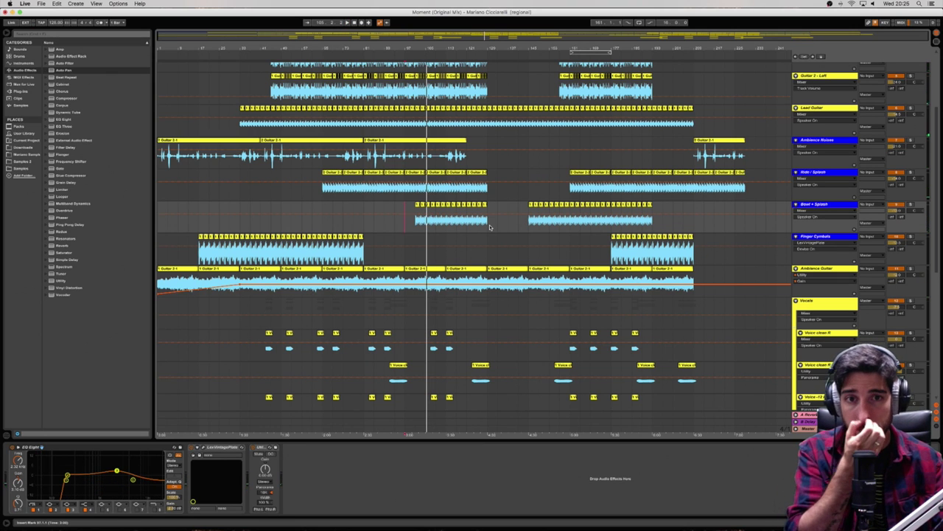
pyautogui.scroll(5, 489, 227)
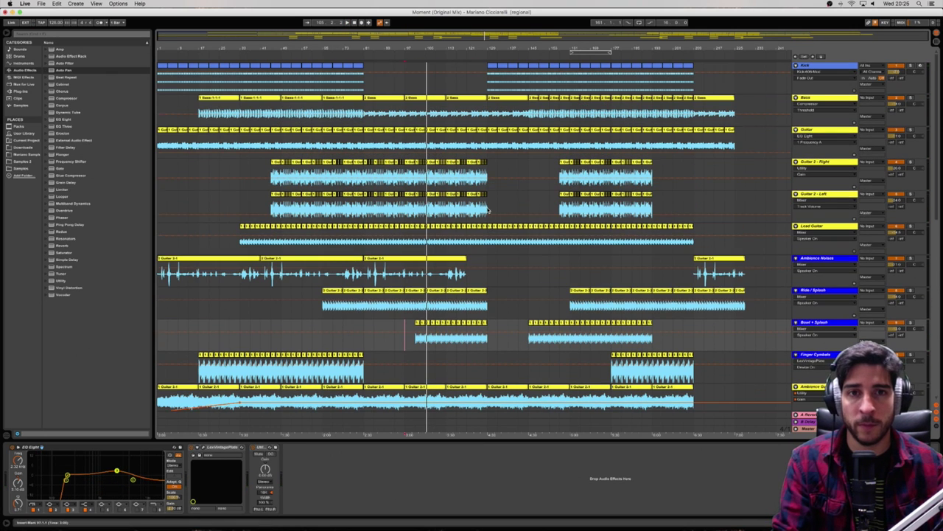
pyautogui.click(489, 348)
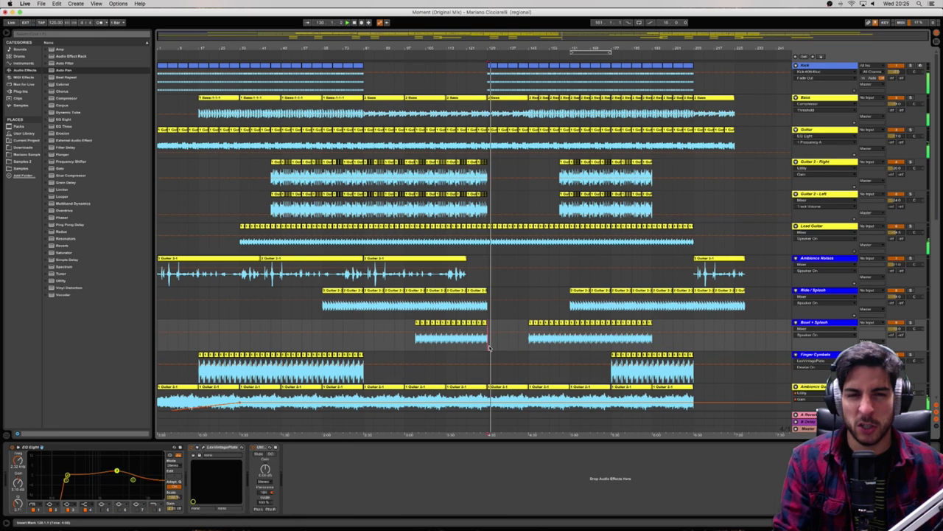
pyautogui.press('space')
# Step: Highlight the empty gap between the two Bowl + Splash sections, from bar 129 to bar 145, and clear the selection
pyautogui.moveTo(492, 348); pyautogui.dragTo(528, 350)
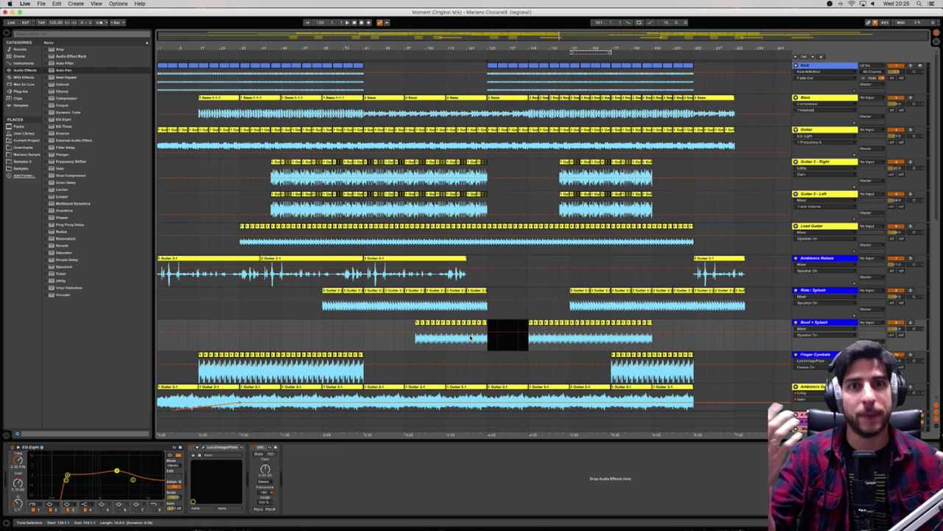
pyautogui.click(487, 345)
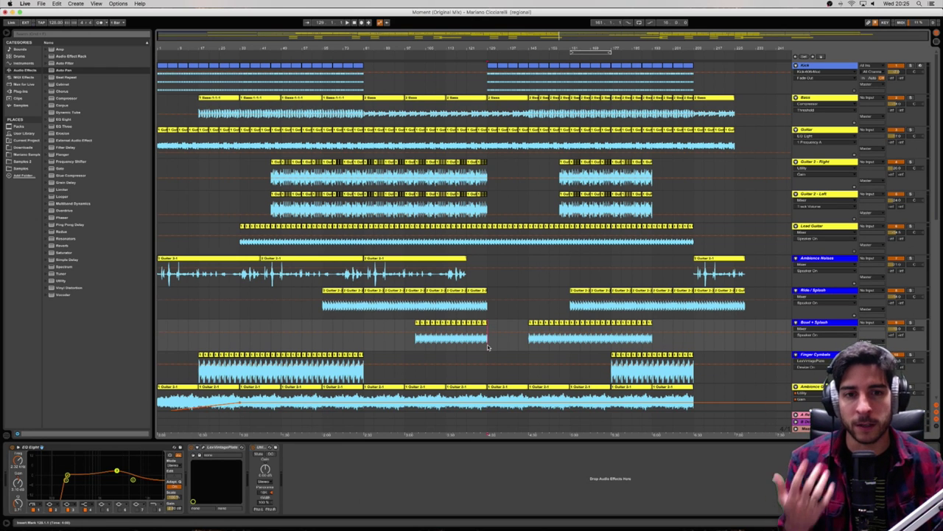
pyautogui.keyDown('shift'); pyautogui.click(526, 349); pyautogui.keyUp('shift')
pyautogui.keyDown('shift'); pyautogui.click(527, 349); pyautogui.keyUp('shift')
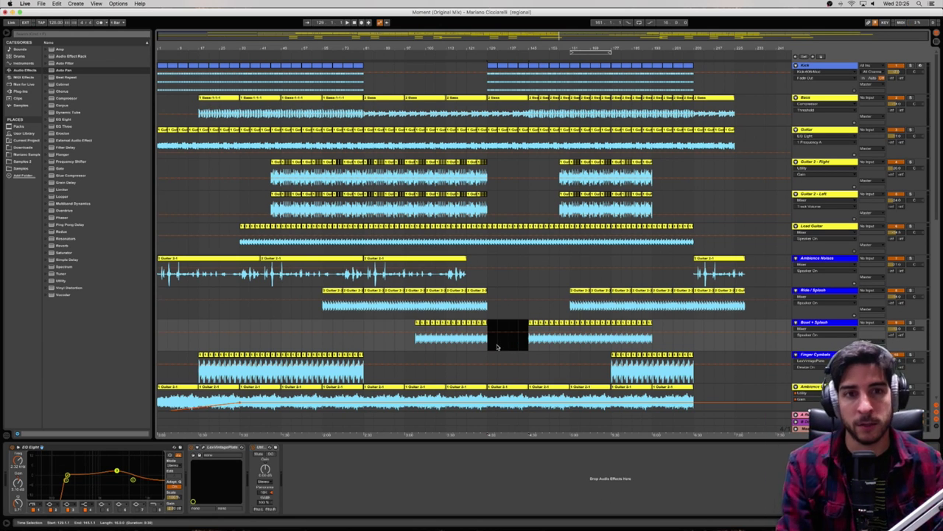
pyautogui.press('Delete')
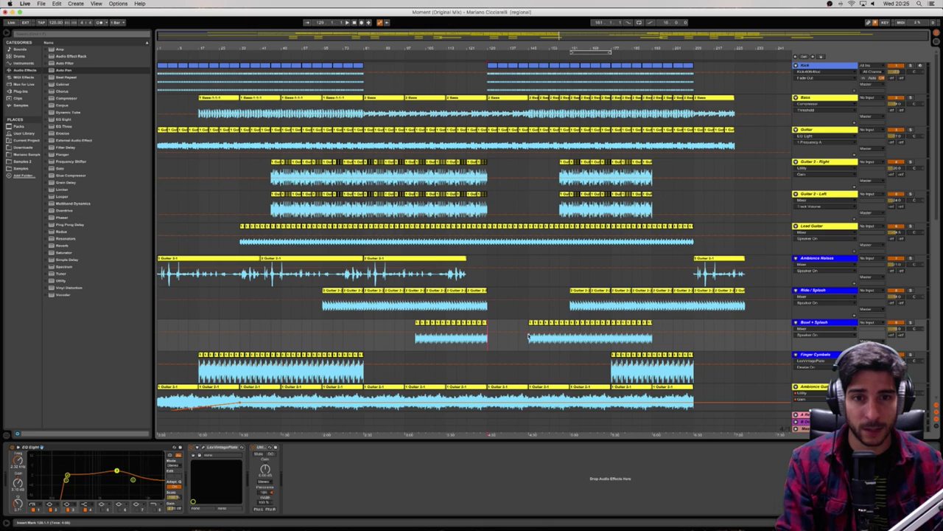
# Step: Play the arrangement from bar 129 into the second Bowl + Splash section, skipping ahead to bars 137, 141 and 173
pyautogui.press('space')
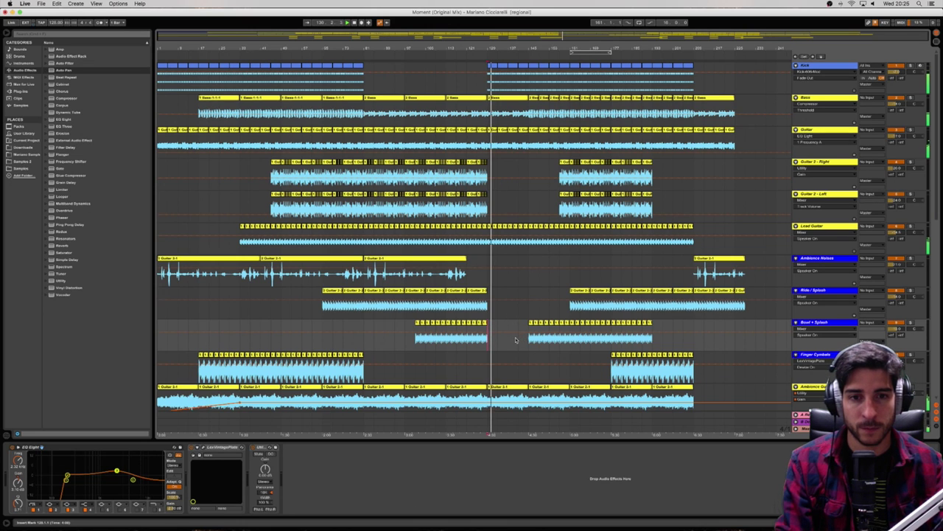
pyautogui.click(509, 340)
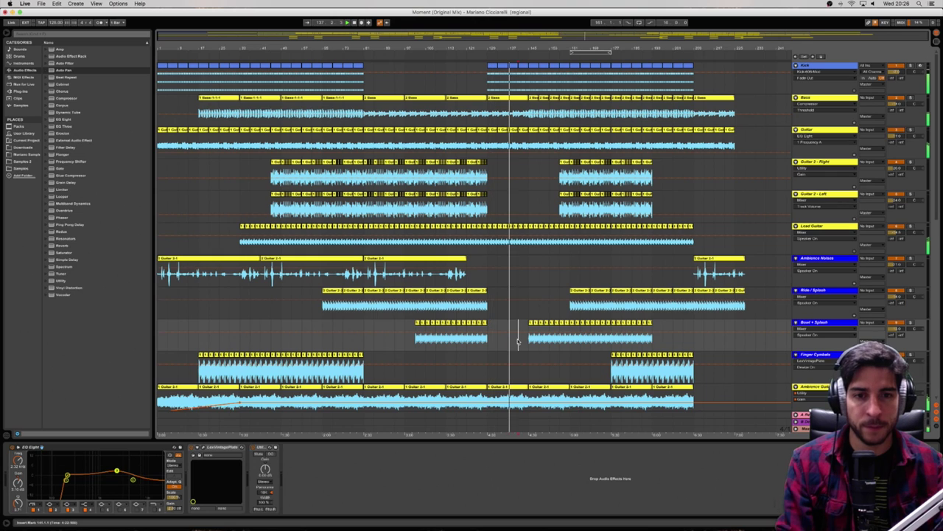
pyautogui.click(518, 341)
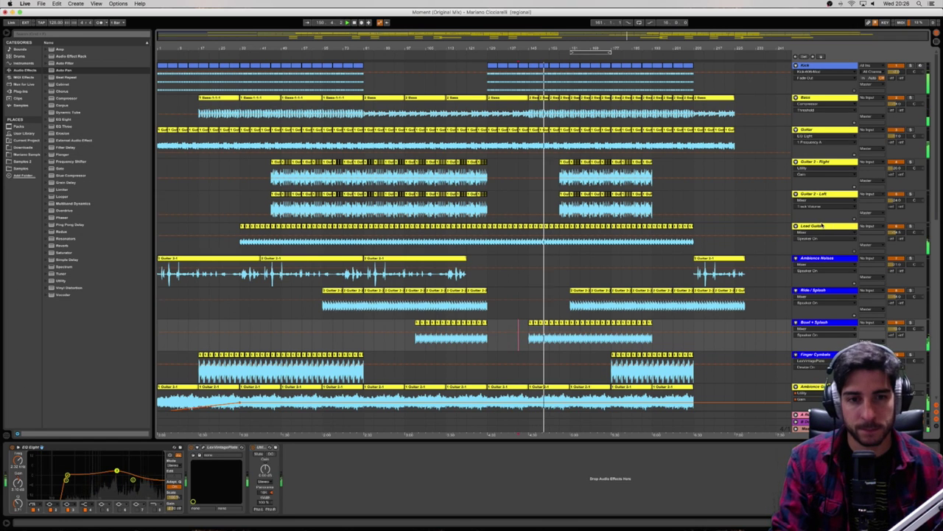
pyautogui.click(601, 341)
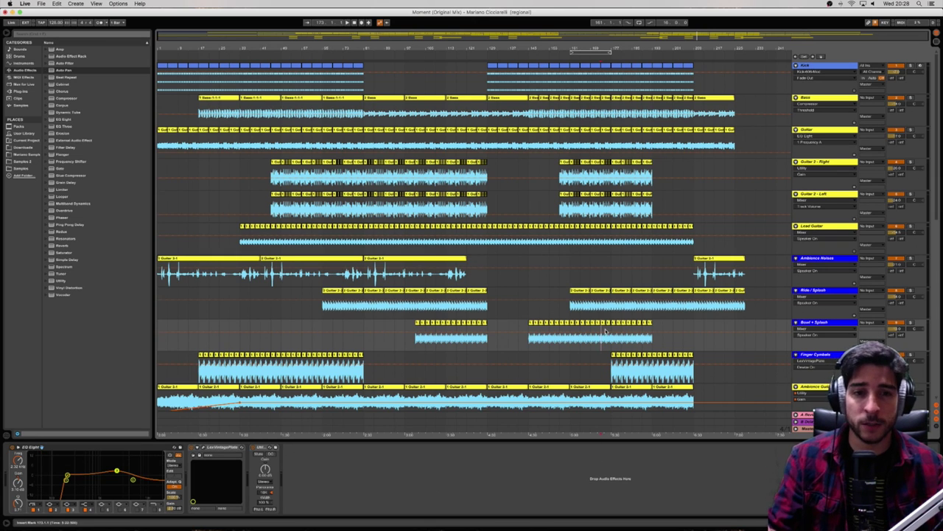
# Step: Look over the Vocals group tracks, and place the insert marker at bar 197 on the Bowl + Splash track
pyautogui.scroll(-5, 607, 332)
pyautogui.scroll(-2, 608, 332)
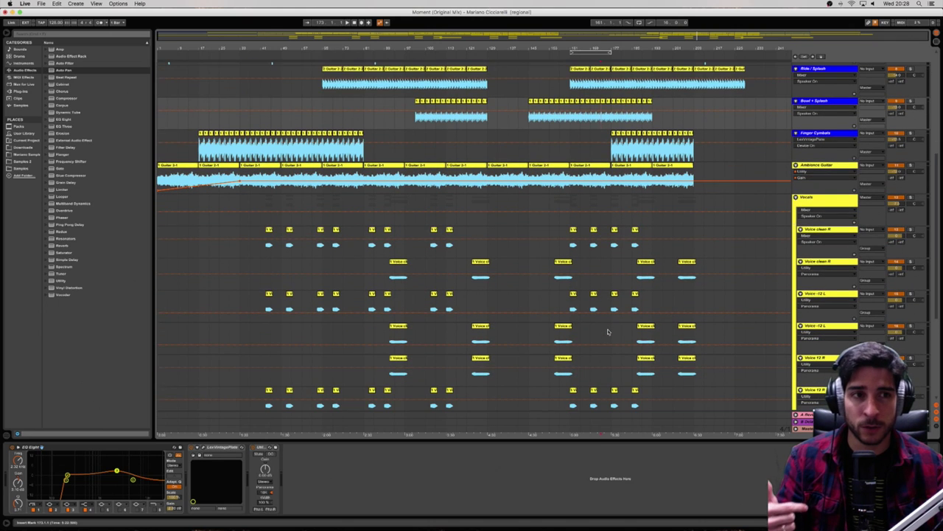
pyautogui.scroll(-1, 607, 332)
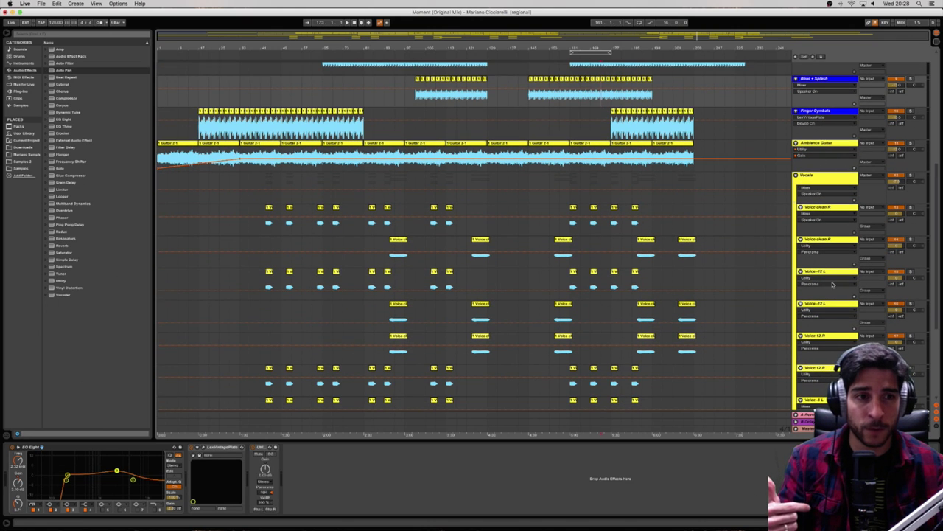
pyautogui.scroll(-4, 833, 284)
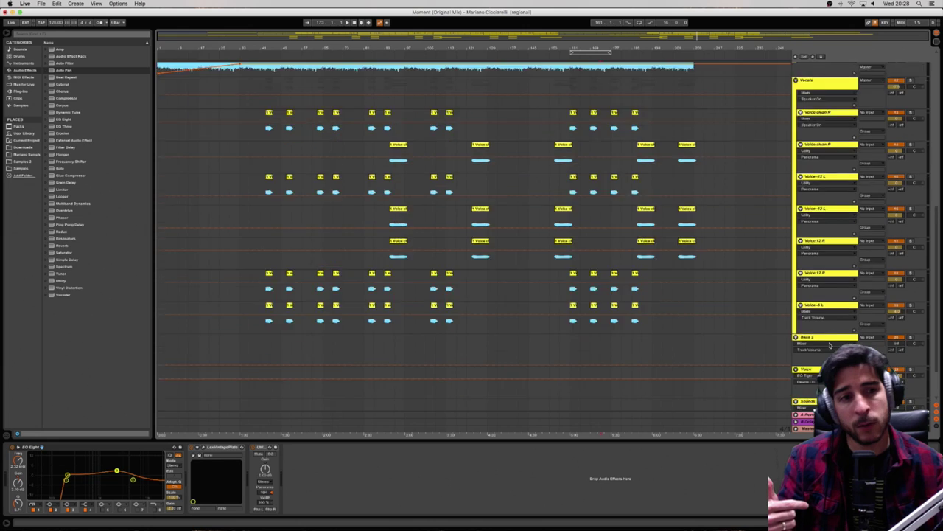
pyautogui.scroll(8, 830, 344)
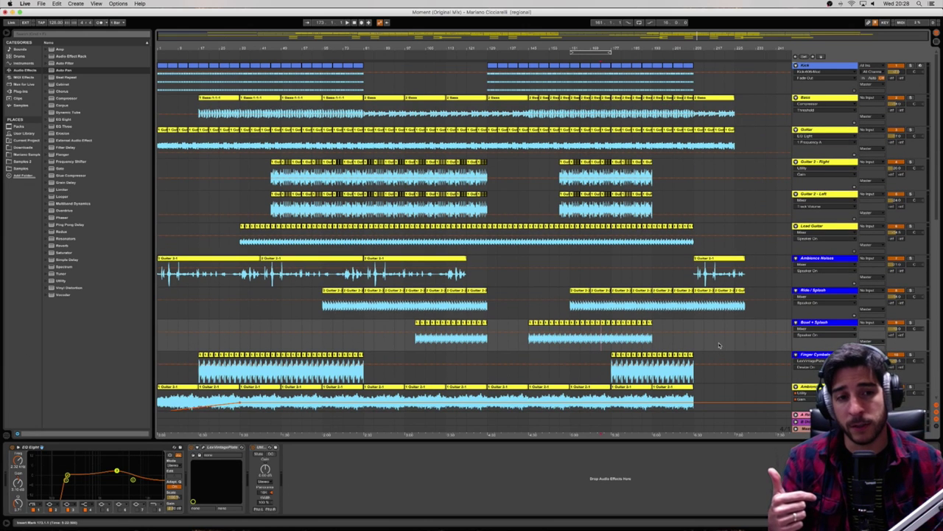
pyautogui.click(660, 343)
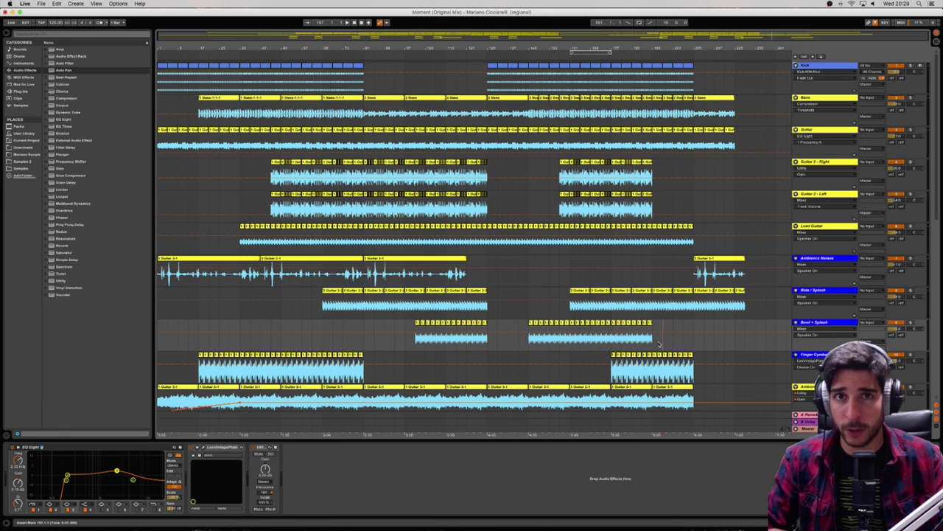